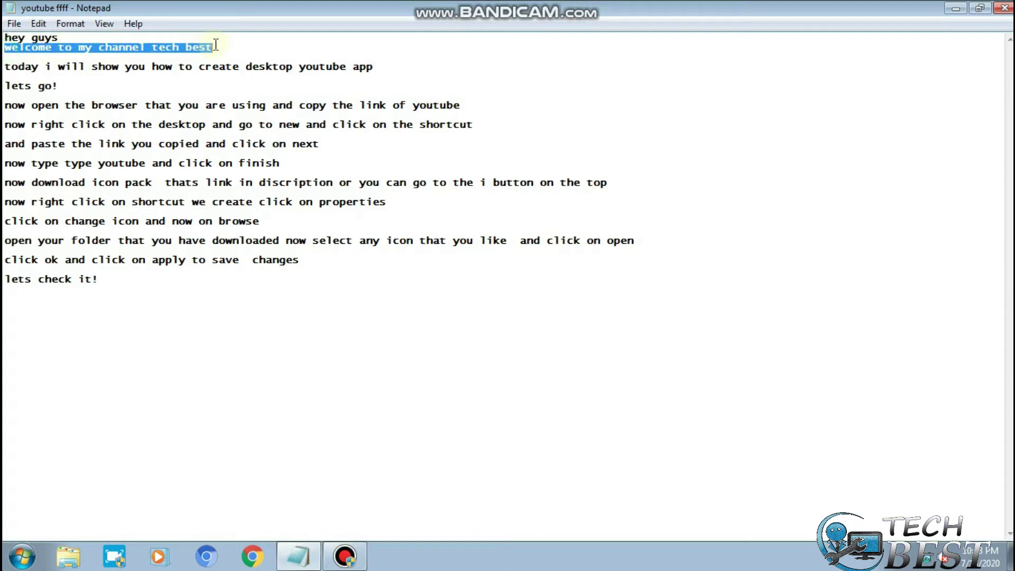
Highlight the notes' introduction lines and the instruction about copying the YouTube link, one line at a time
drag(5, 67, 379, 68)
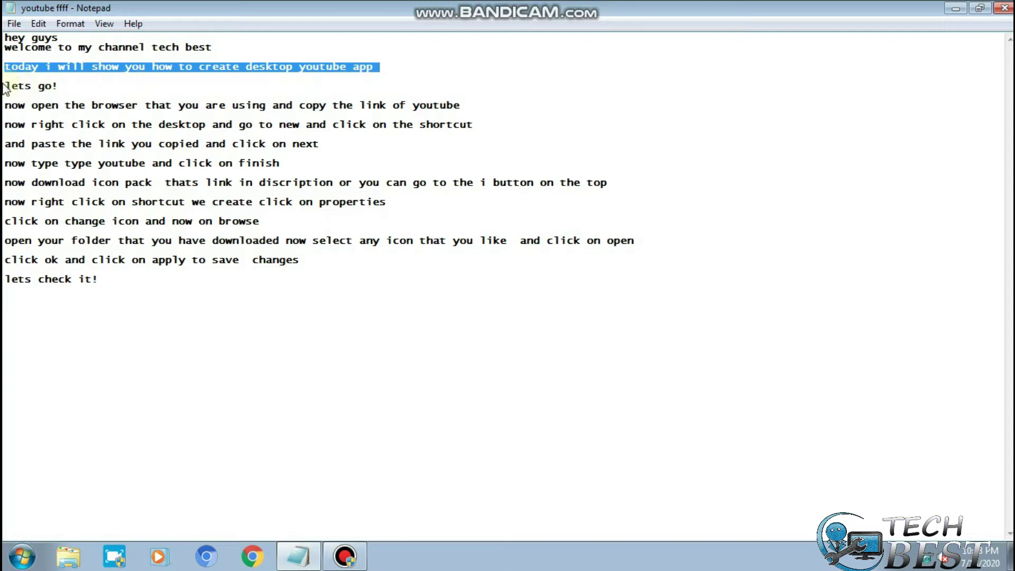
drag(8, 86, 84, 84)
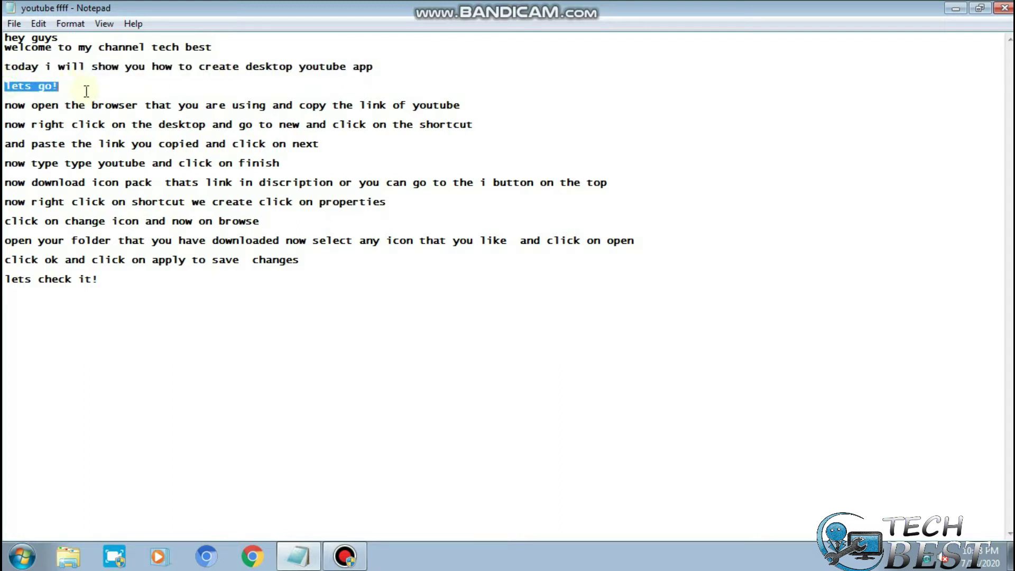
drag(8, 104, 395, 113)
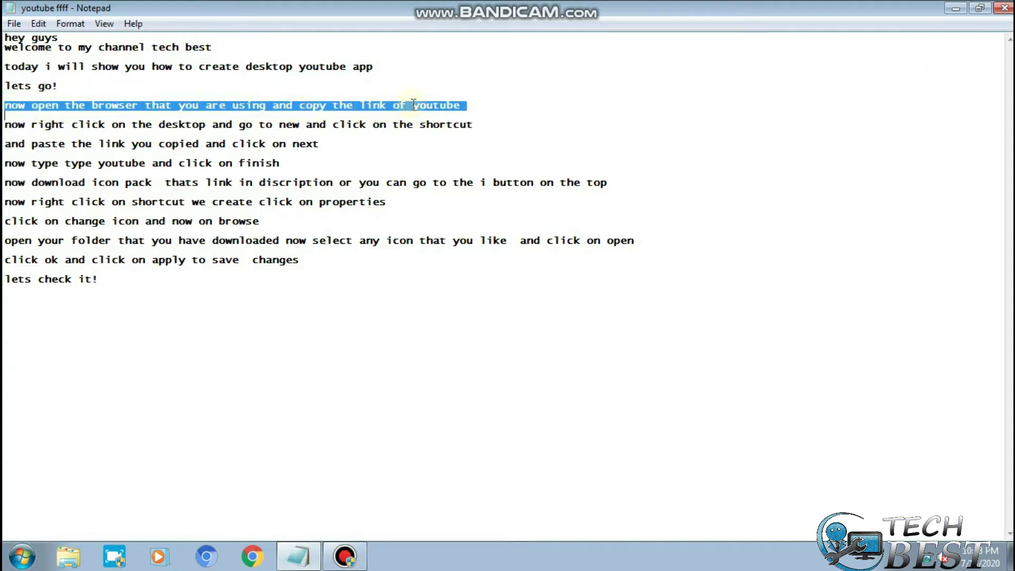
Switch from the notes to Chrome, copy the YouTube tile's link address on the new tab page, and close the browser
click(957, 13)
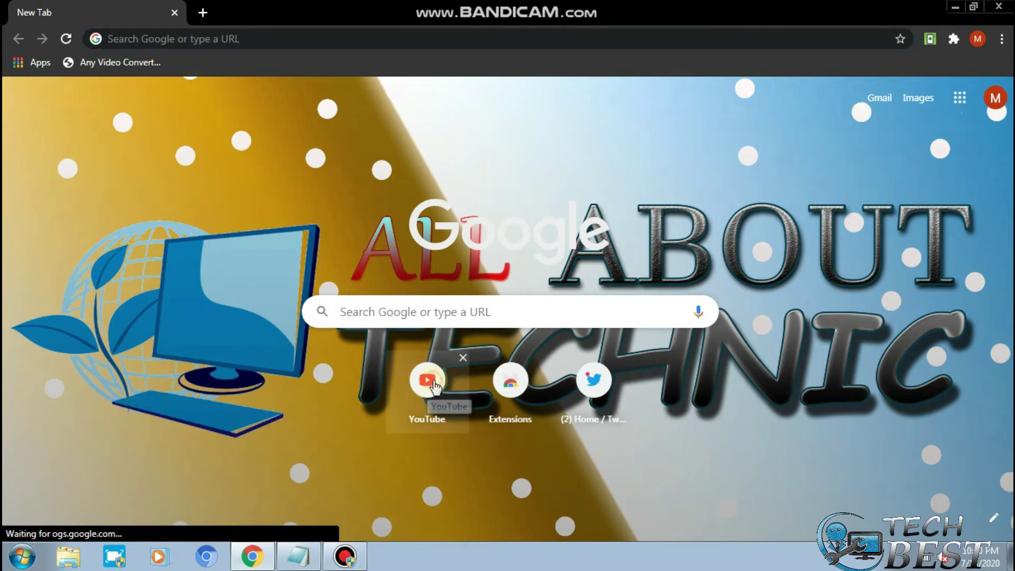
right_click(433, 380)
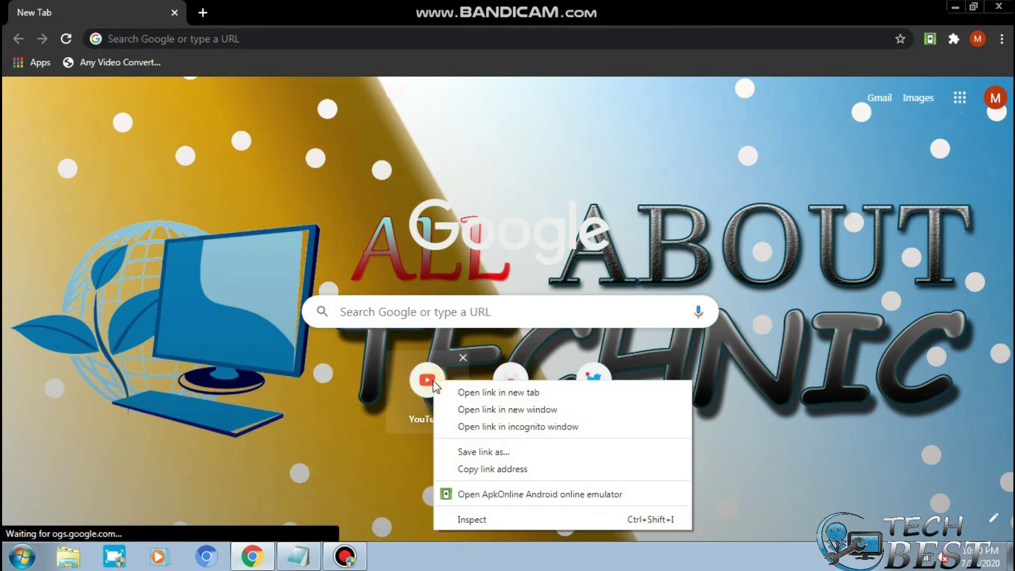
click(497, 469)
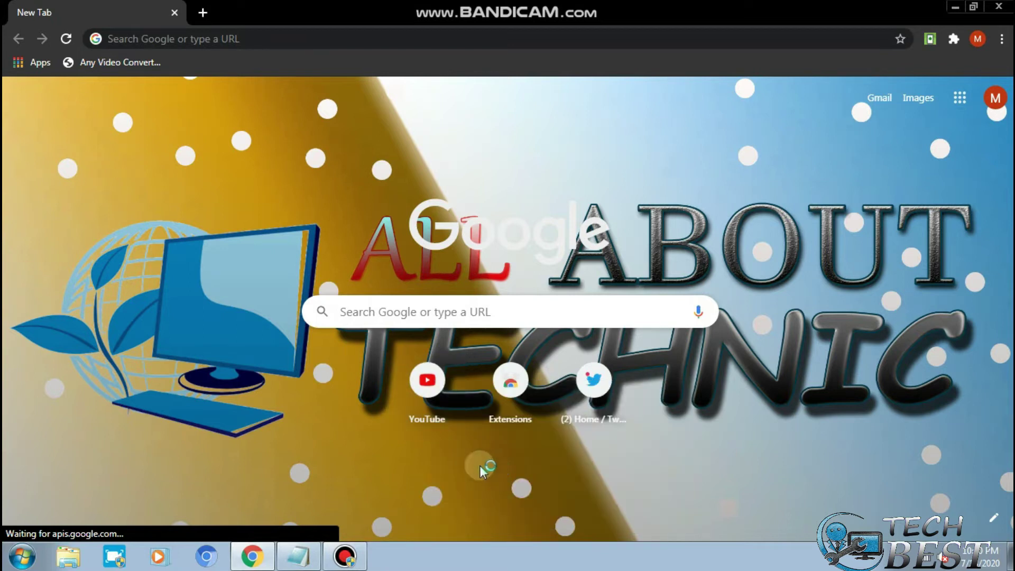
click(1000, 7)
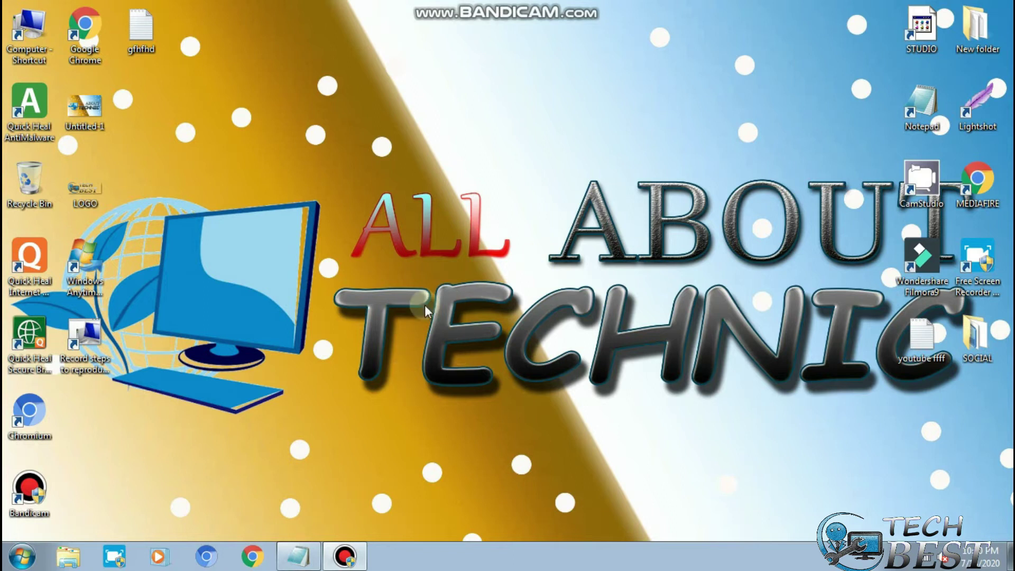
Highlight the notes' line about making a shortcut and start a new shortcut on the empty desktop area
click(310, 555)
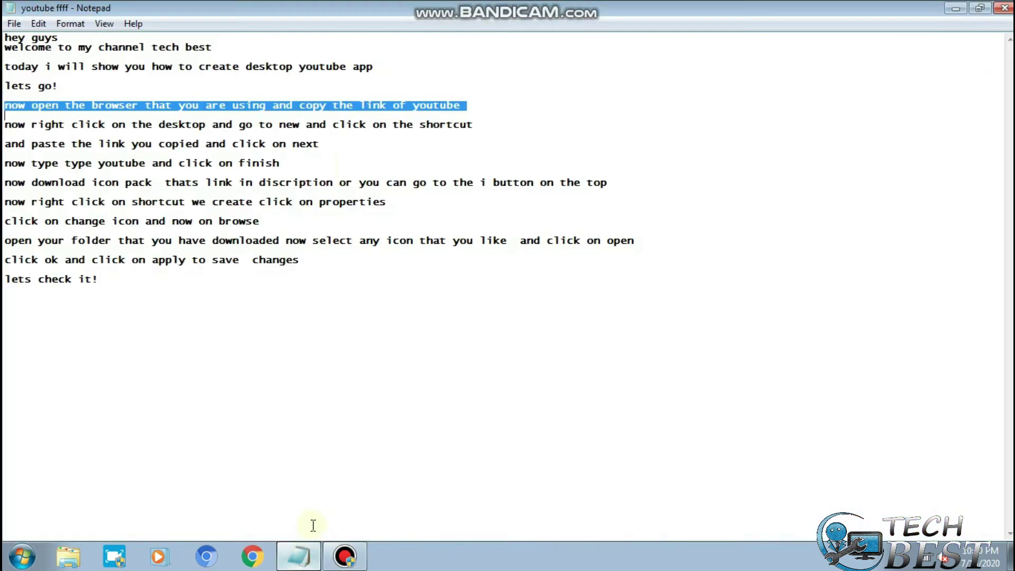
drag(5, 126, 476, 127)
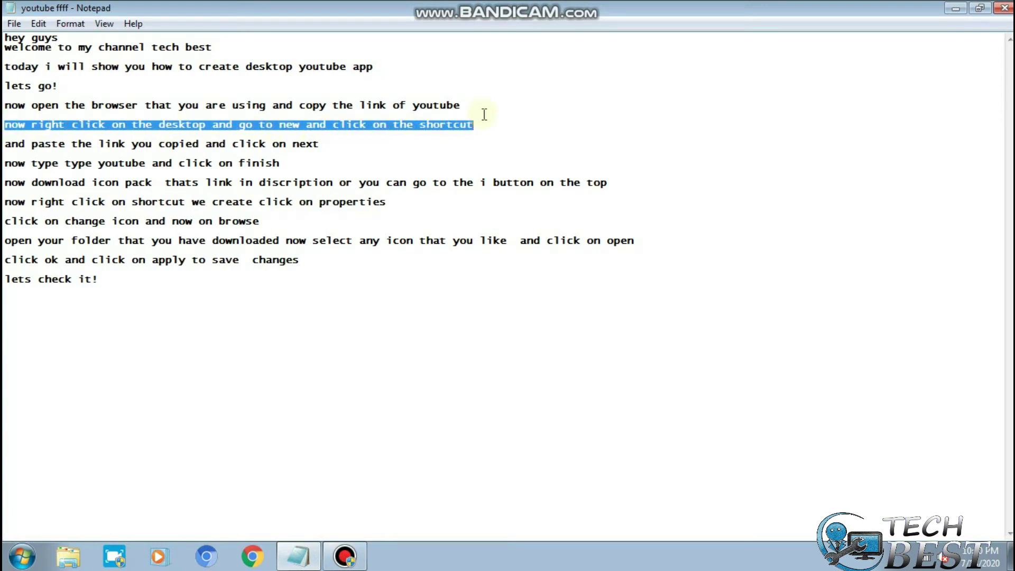
click(956, 8)
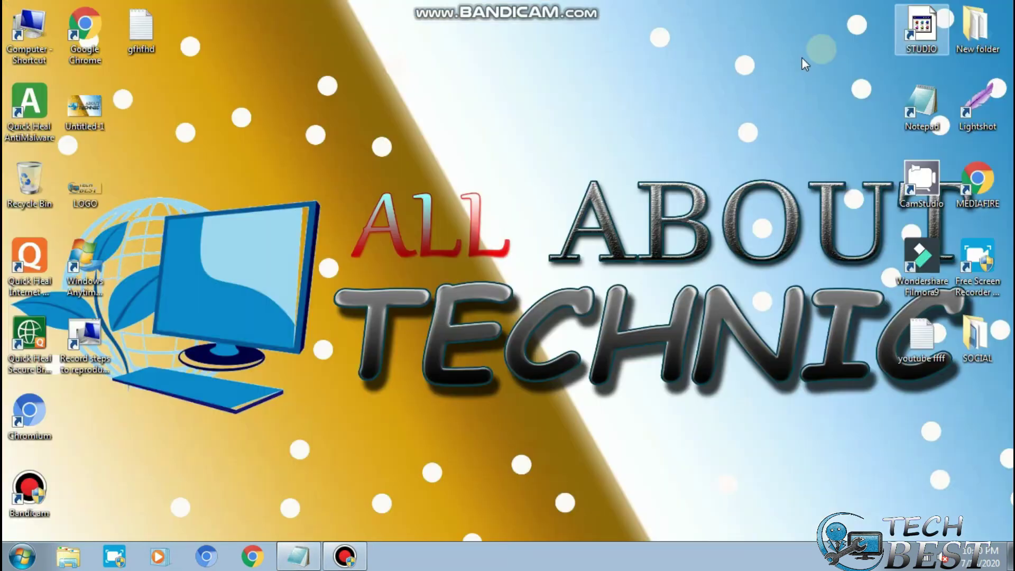
right_click(510, 148)
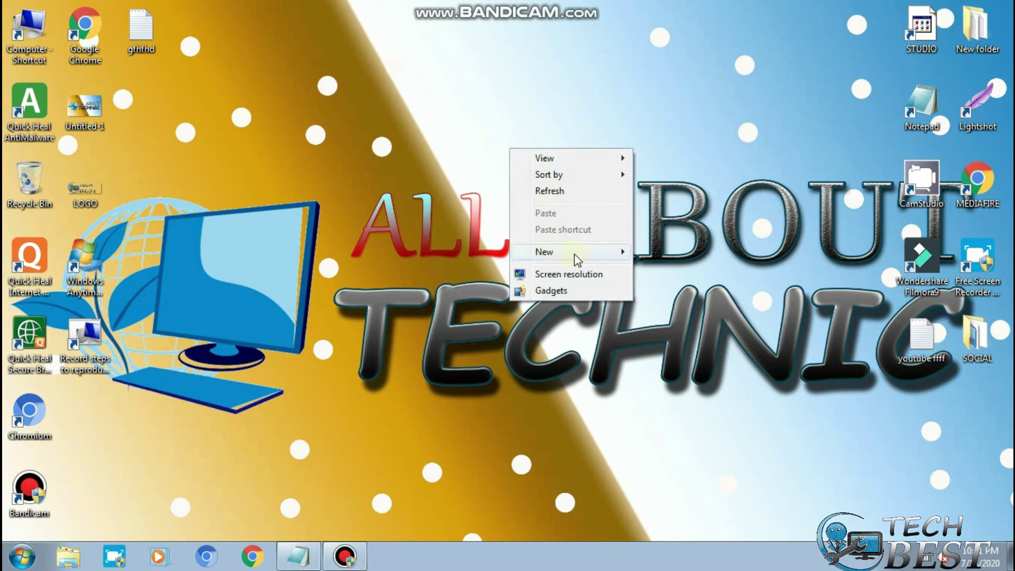
mouse_move(585, 256)
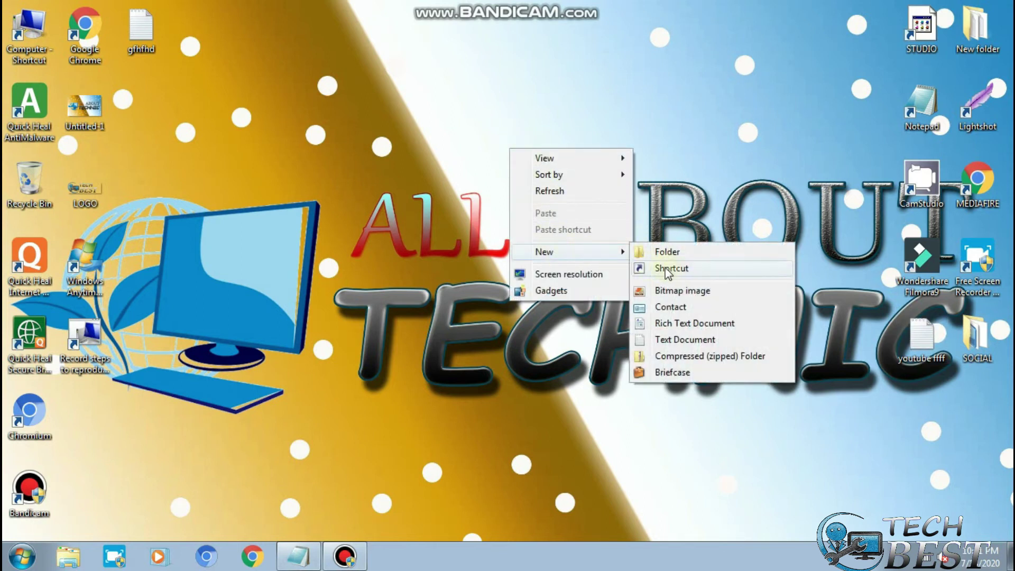
click(678, 271)
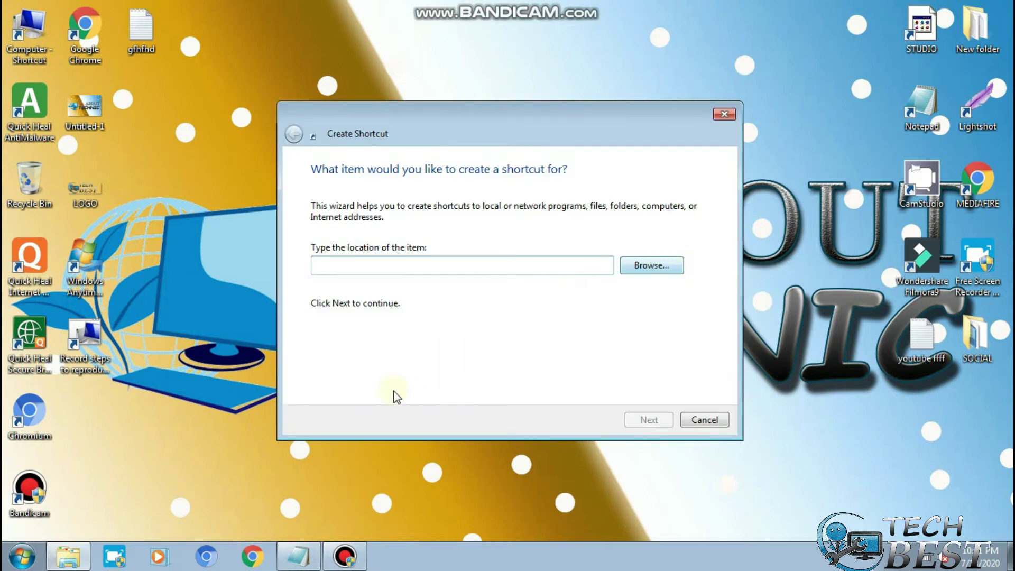
click(298, 556)
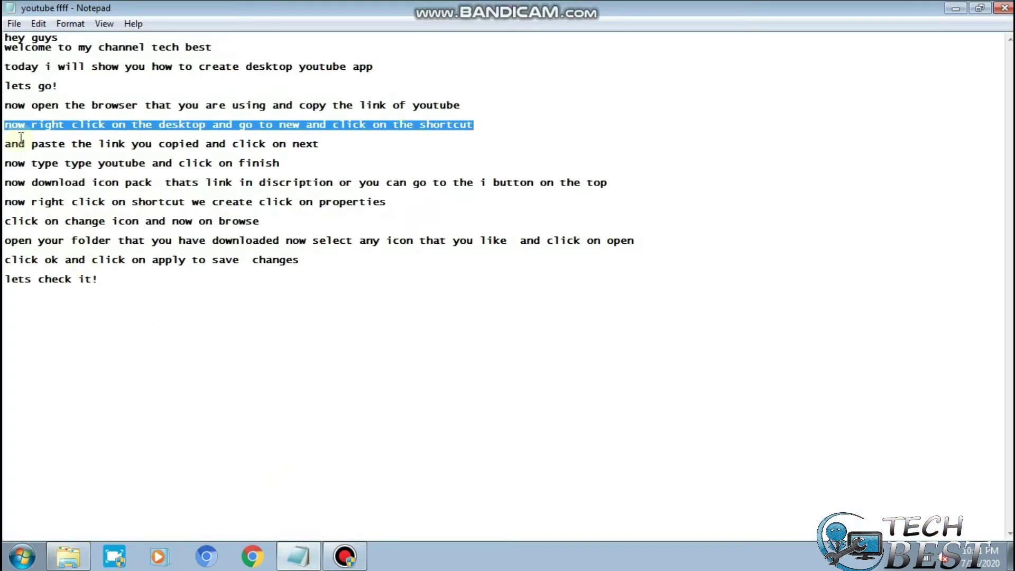
drag(7, 146, 310, 152)
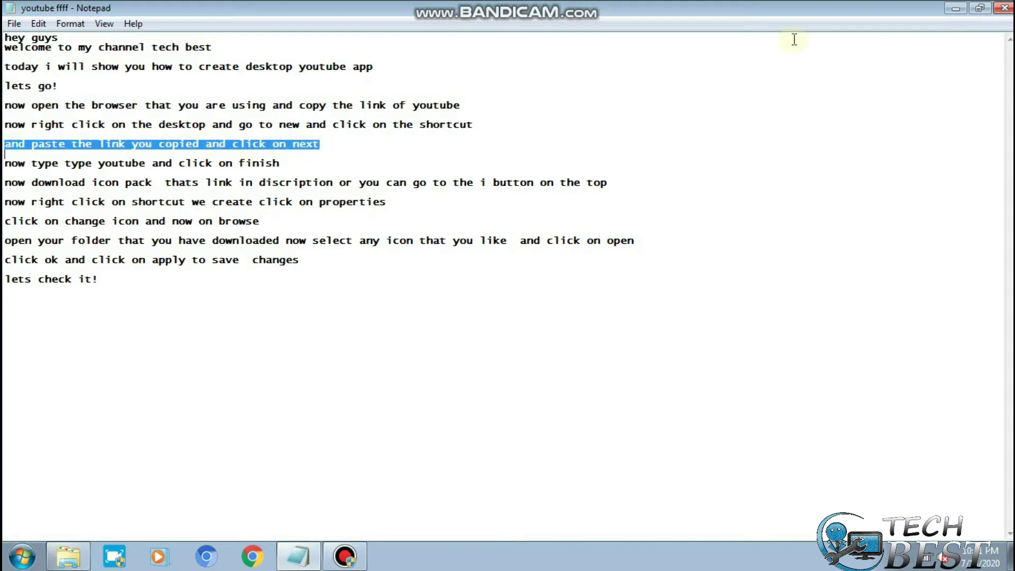
click(956, 8)
right_click(380, 271)
click(418, 335)
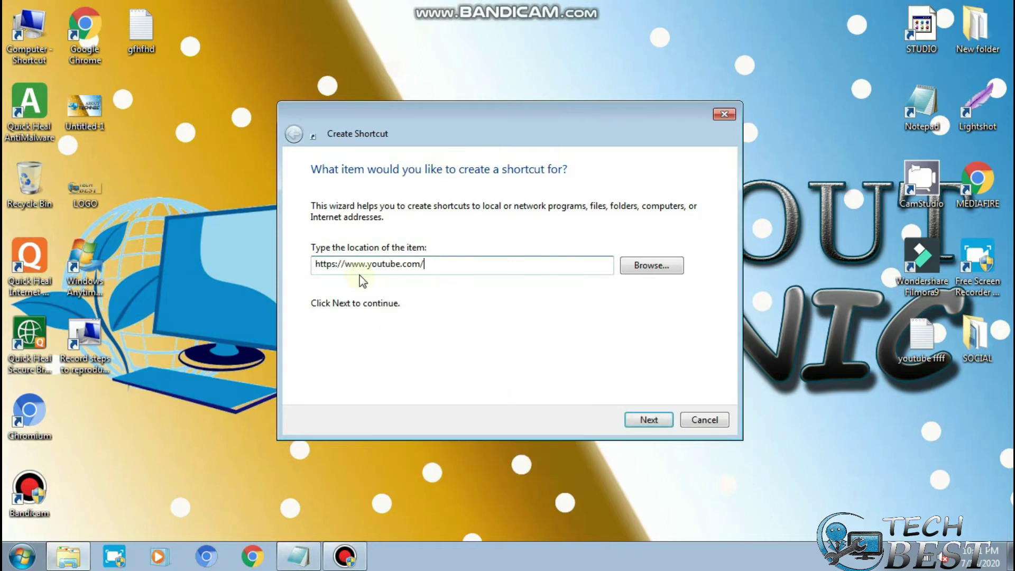
click(649, 419)
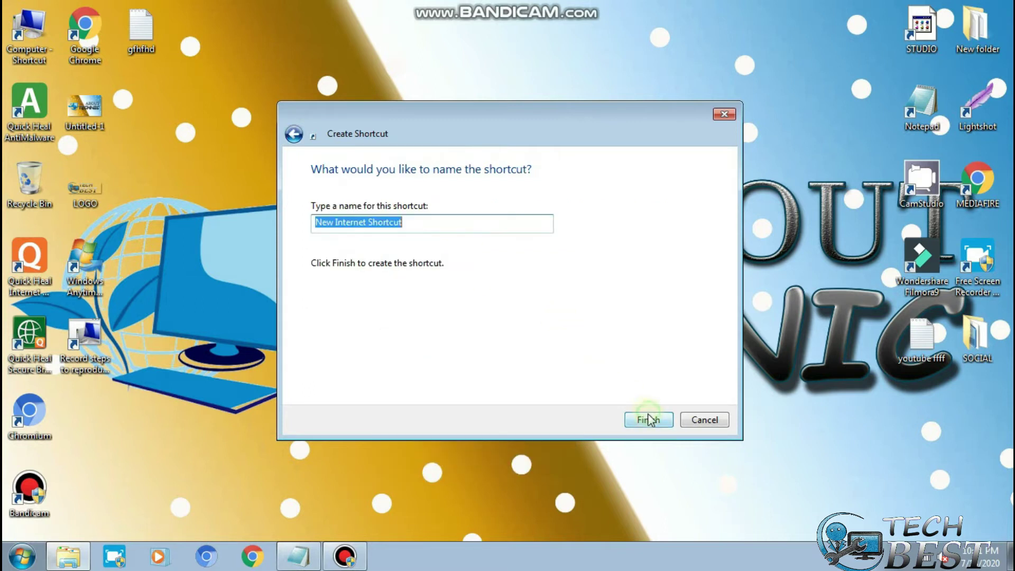
Highlight the notes' naming instruction and finish creating the shortcut with the name youtube
click(299, 560)
drag(8, 163, 286, 163)
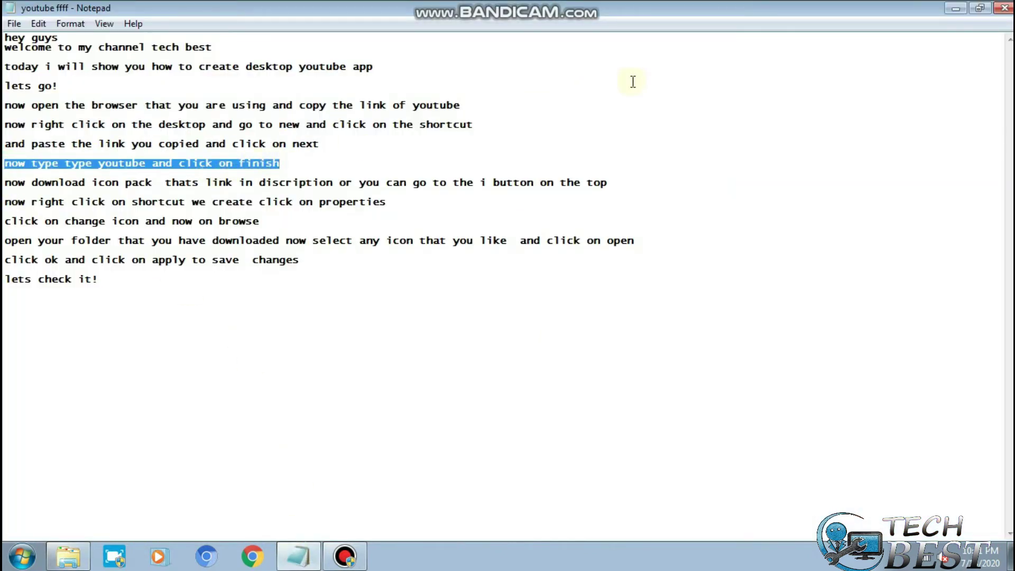
click(956, 9)
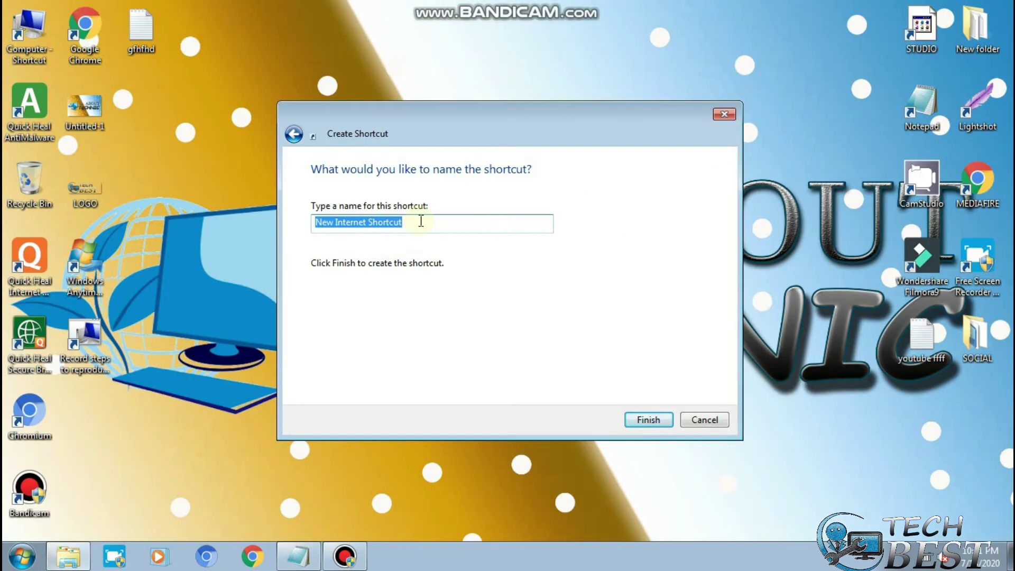
text(youtube)
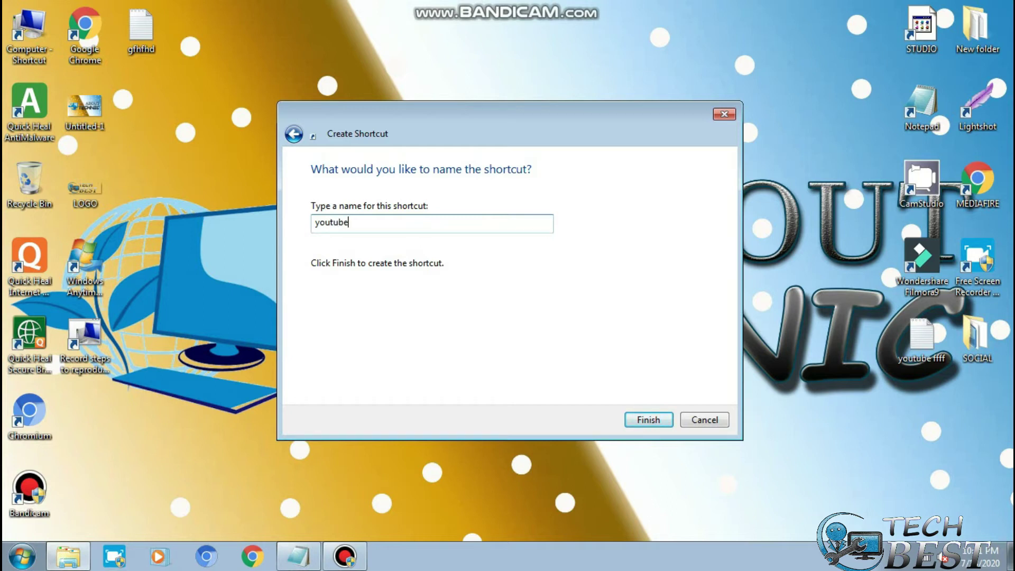
click(656, 420)
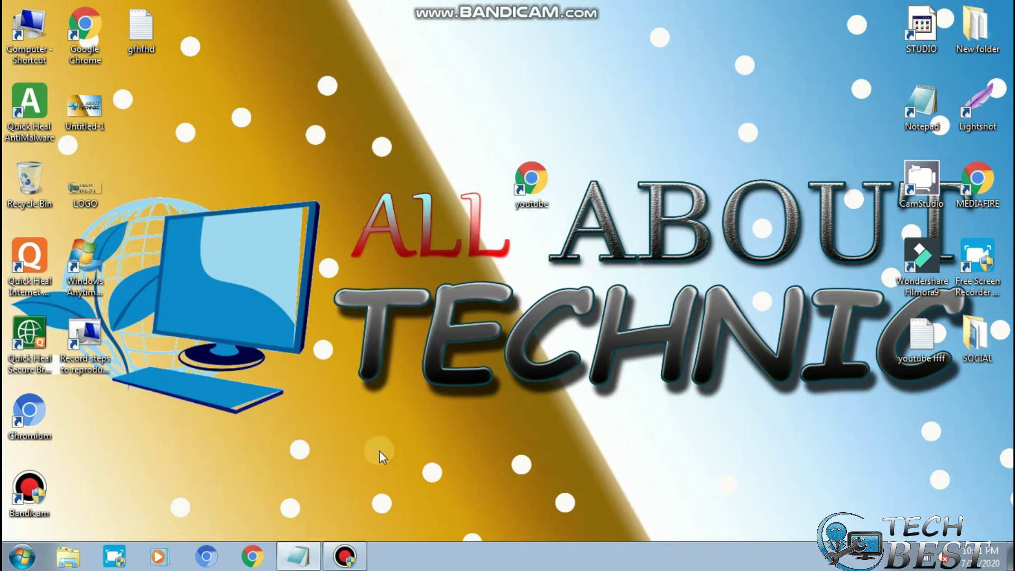
Highlight the notes' lines about downloading the icon pack and opening the shortcut's properties
click(296, 555)
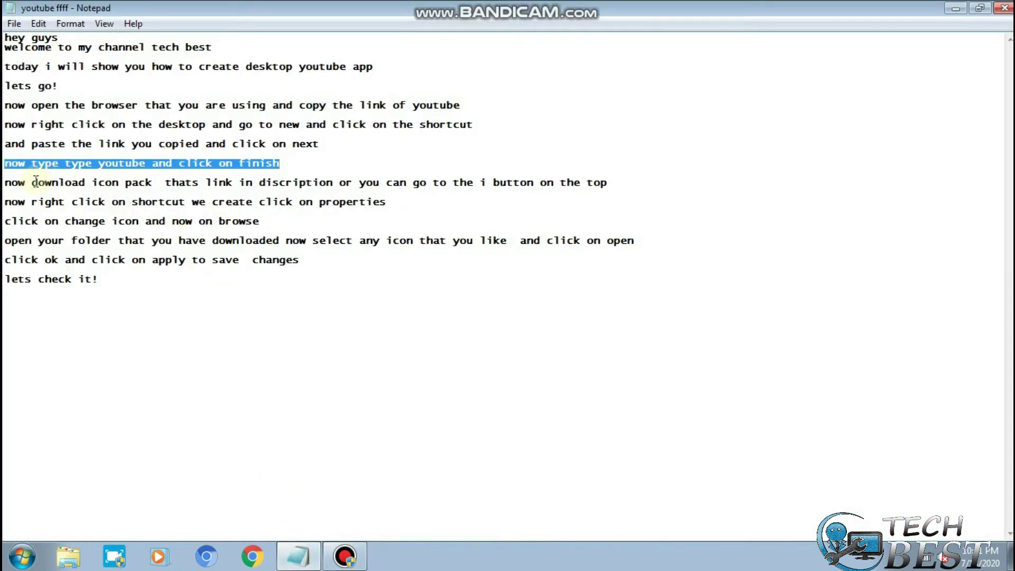
click(6, 186)
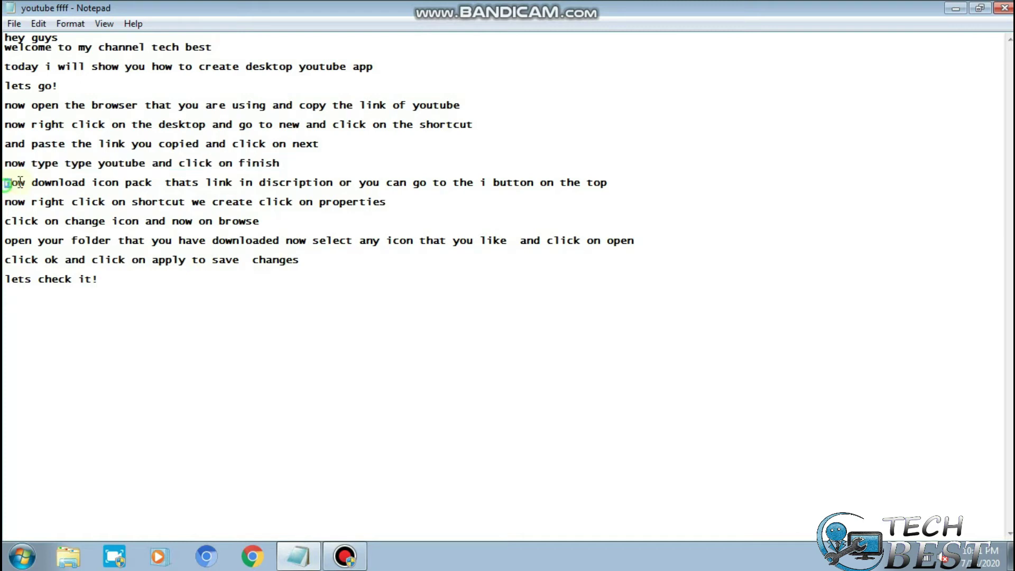
drag(5, 184, 112, 187)
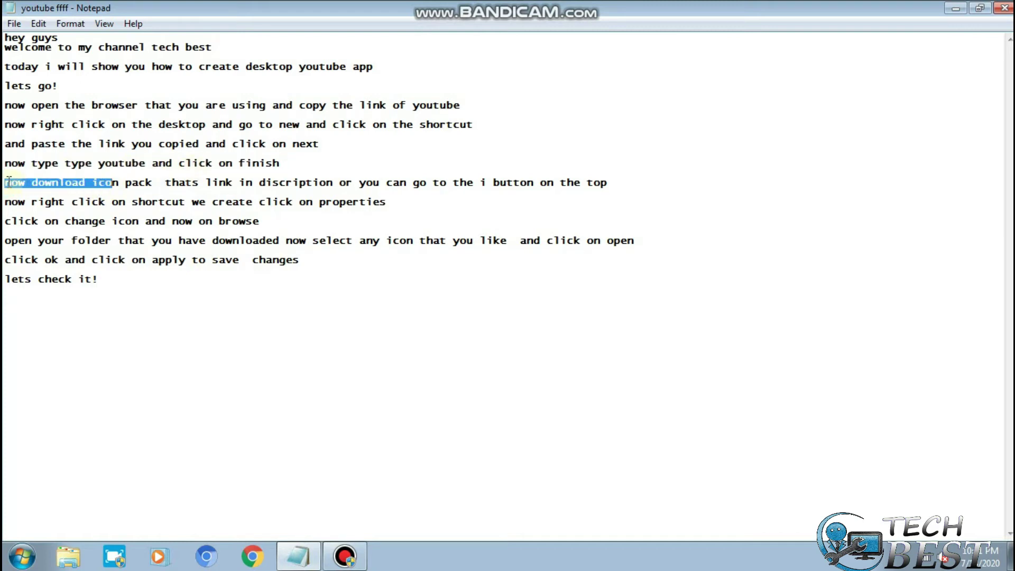
drag(31, 182, 577, 193)
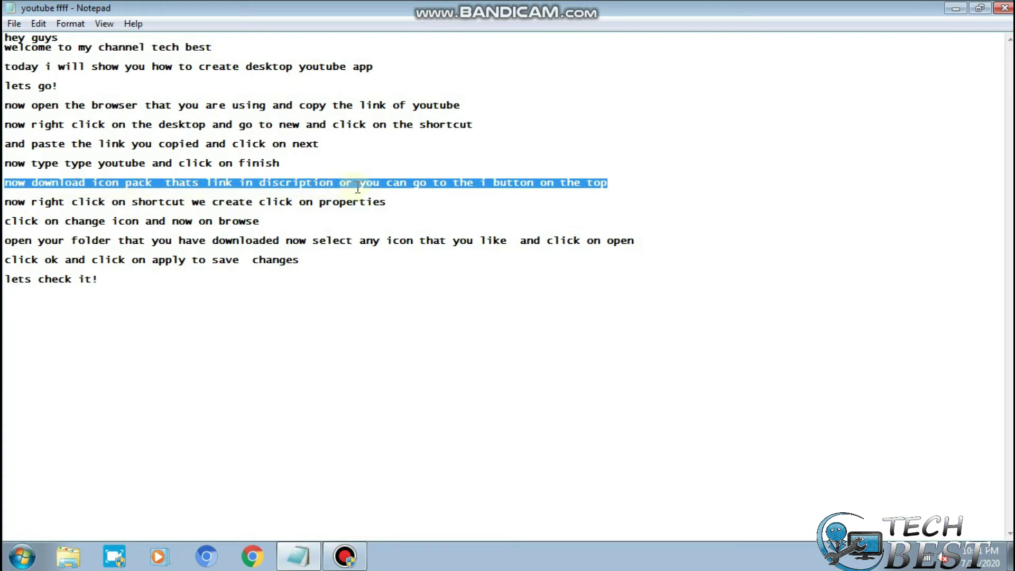
drag(5, 201, 322, 214)
click(322, 214)
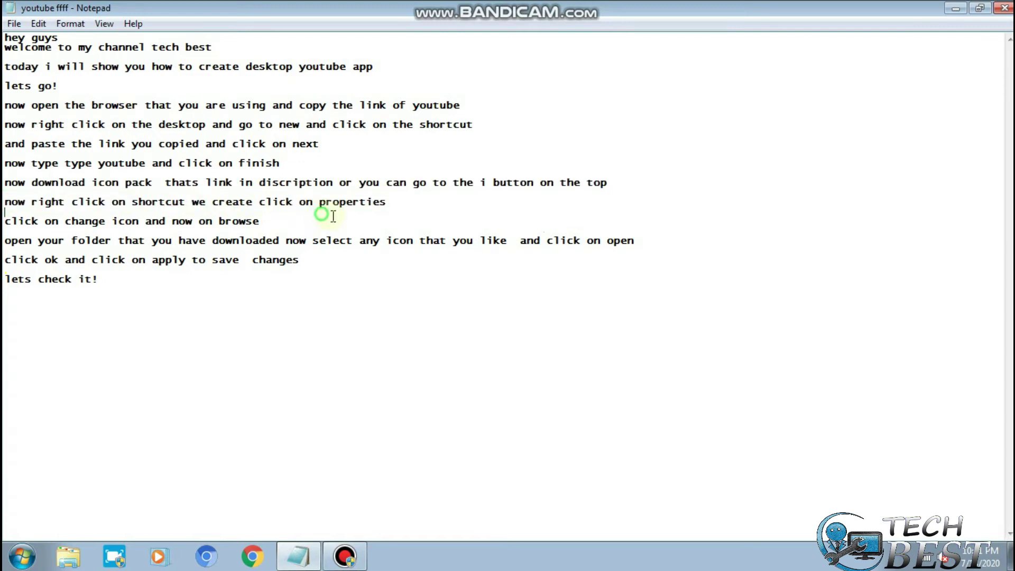
drag(5, 202, 338, 213)
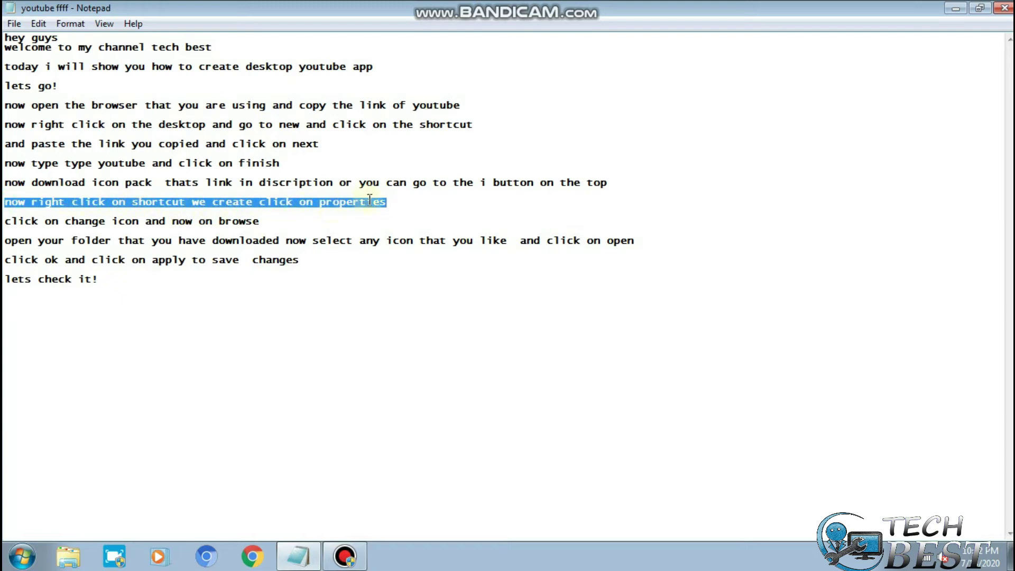
Put the notes away and open the properties of the youtube desktop shortcut
click(952, 12)
right_click(532, 179)
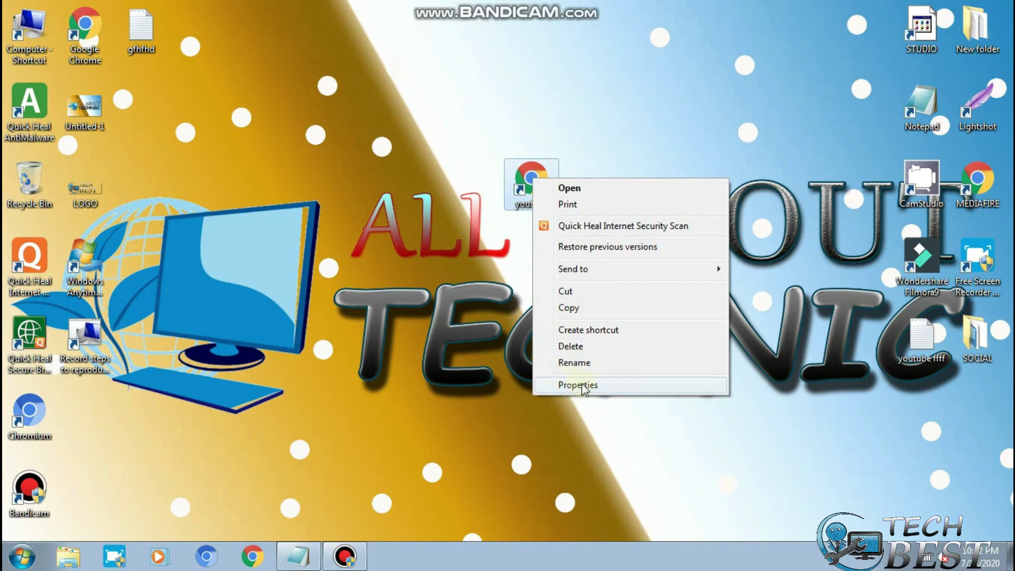
click(578, 385)
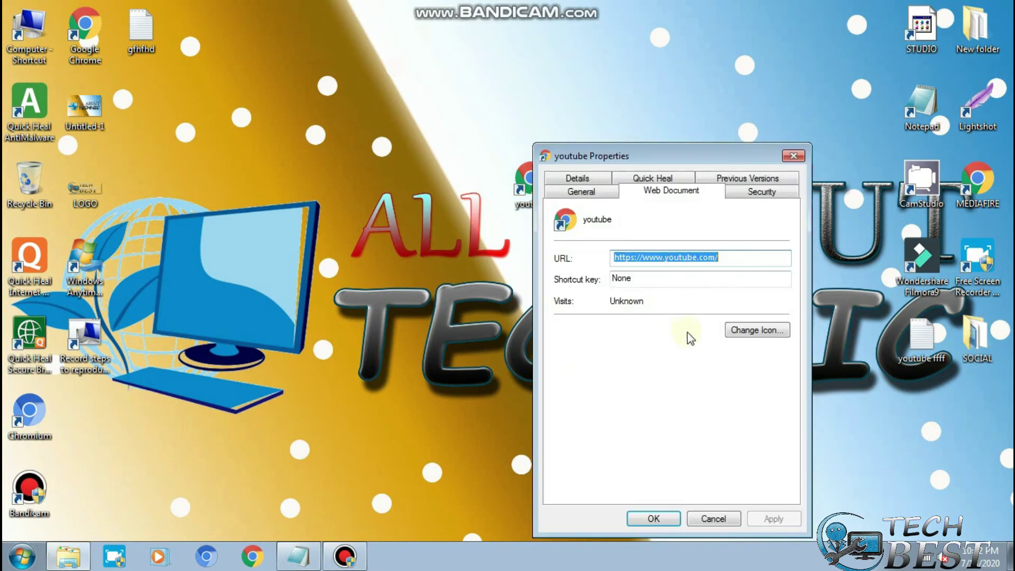
Highlight the notes' change-icon instruction and open the file browser for choosing the youtube shortcut's new icon
click(298, 556)
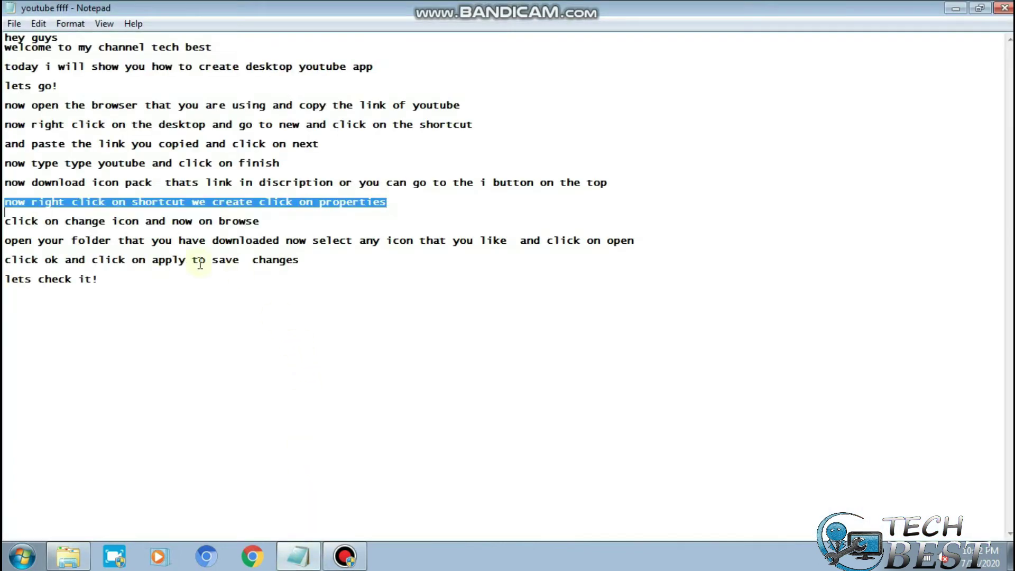
drag(5, 221, 266, 222)
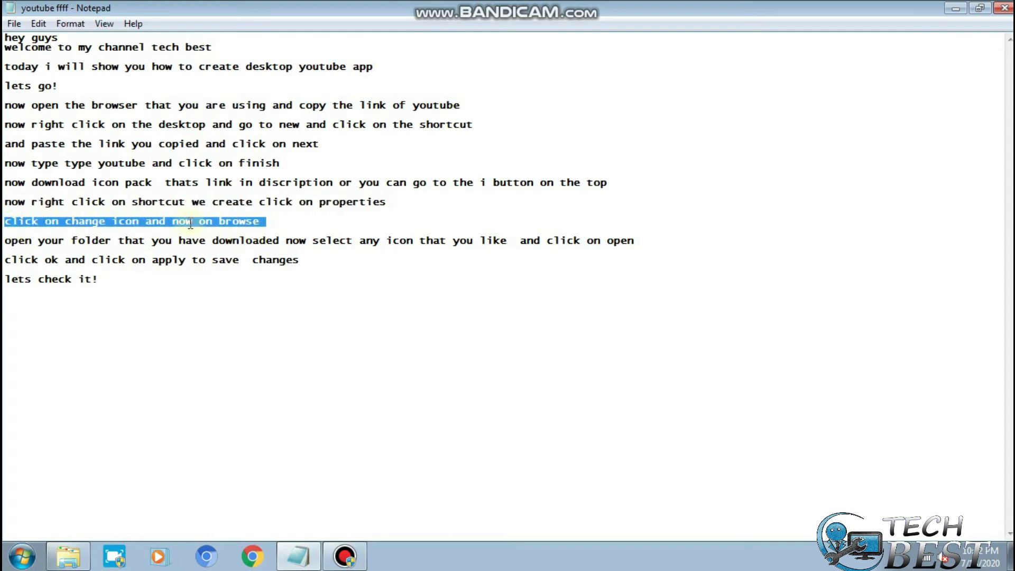
click(960, 13)
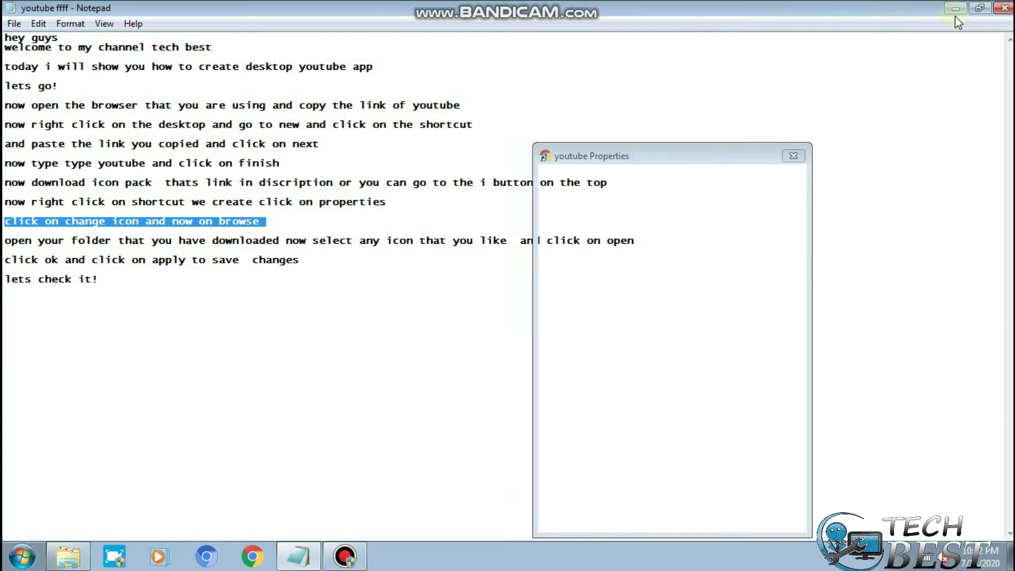
click(734, 330)
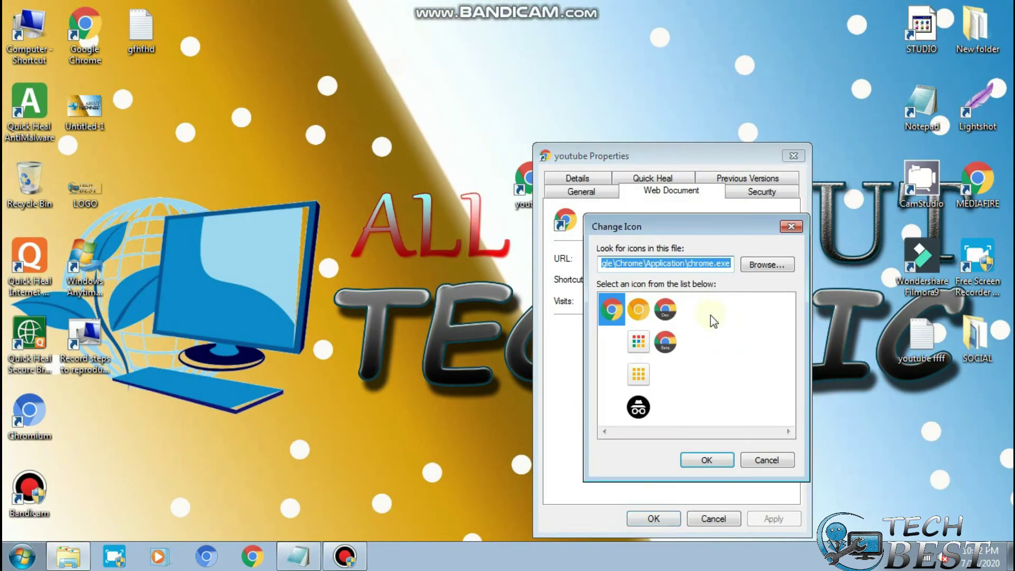
click(765, 266)
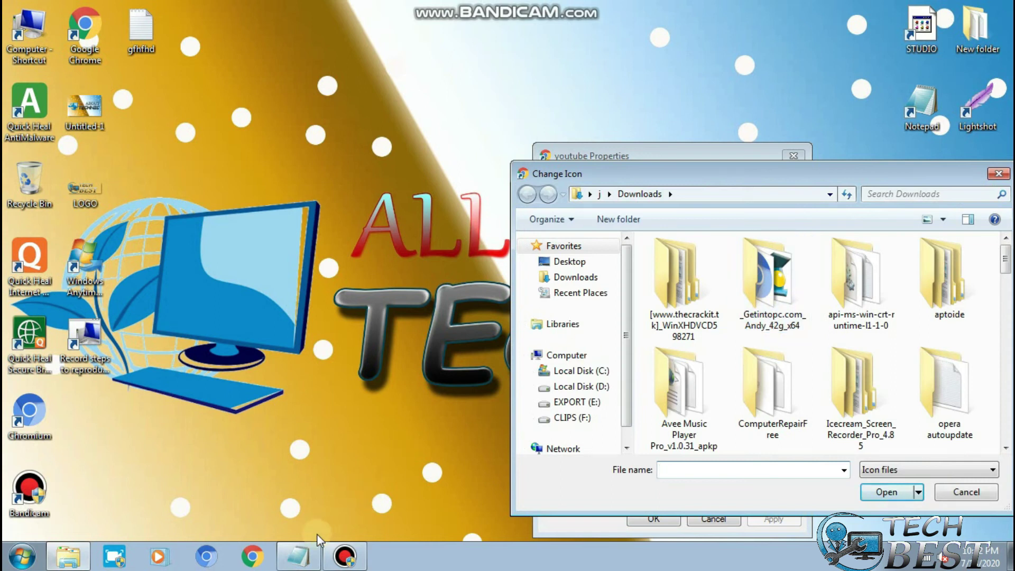
Highlight the notes' instruction about opening the downloaded folder and selecting an icon, and put the notes away
click(300, 555)
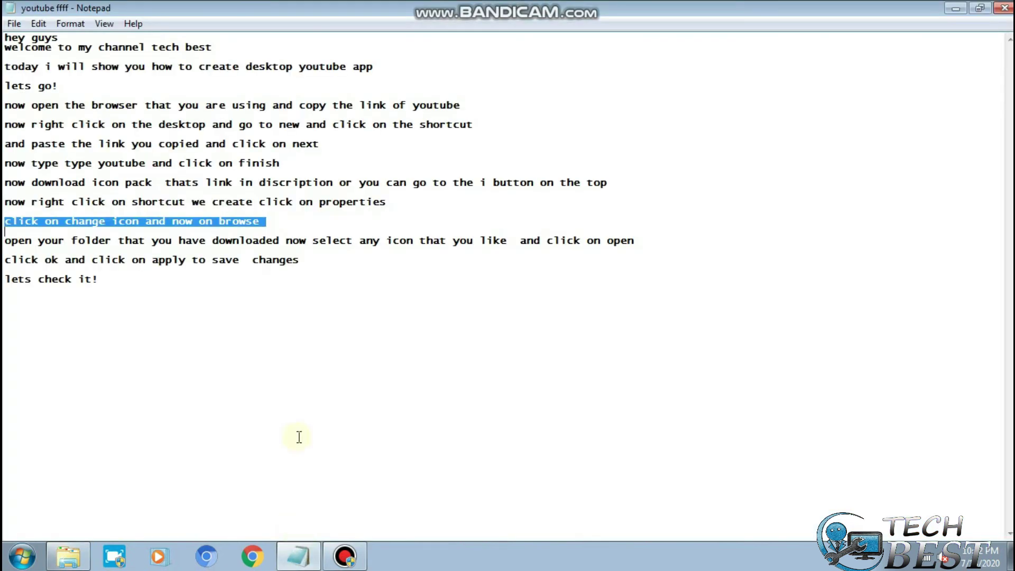
drag(7, 236, 453, 249)
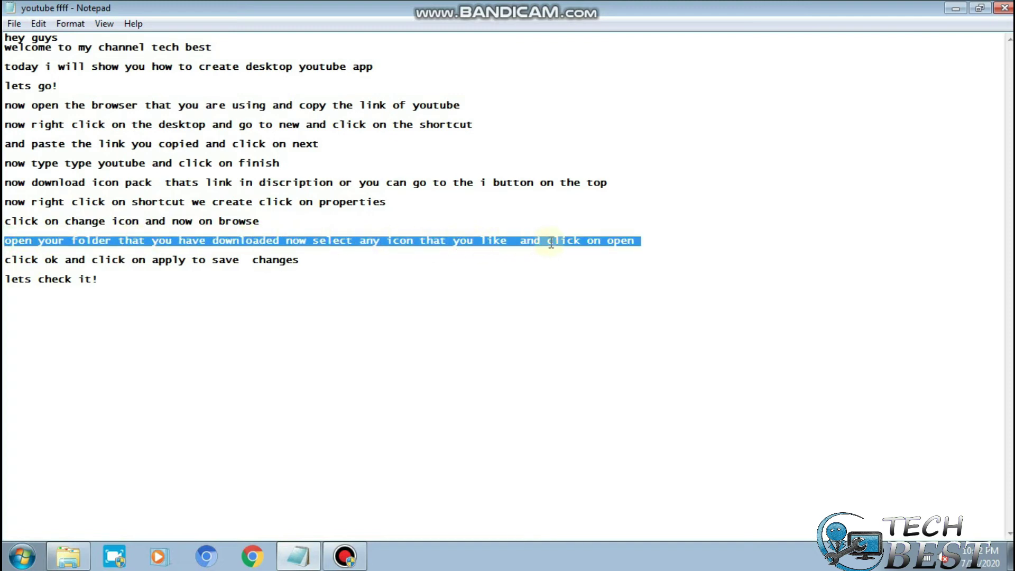
click(956, 9)
Choose iconfinder_youtube2_834721 from the youtube icon folder in Downloads as the shortcut's icon file
drag(832, 170, 490, 137)
scroll(531, 219, down, 5)
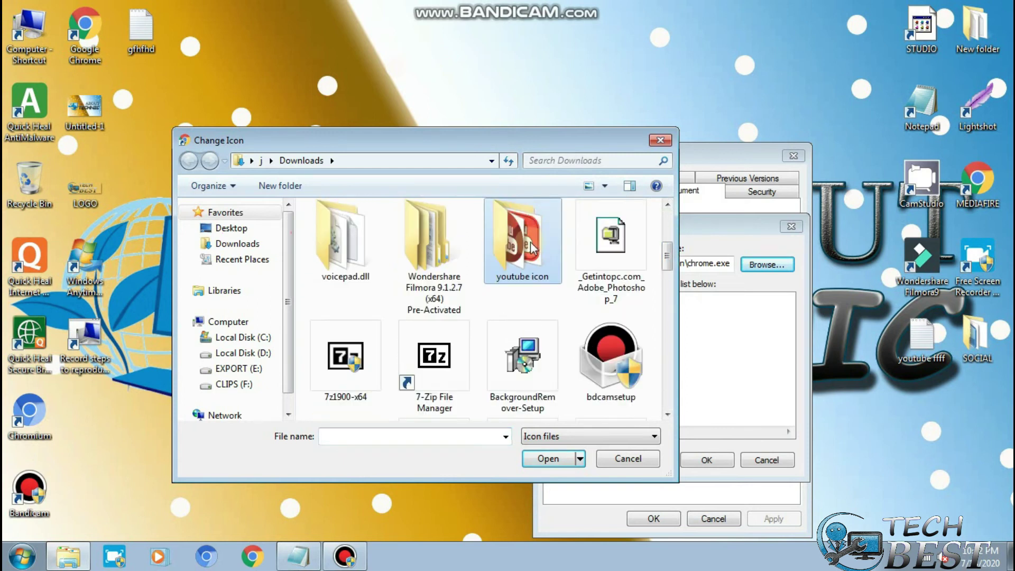
double_click(531, 248)
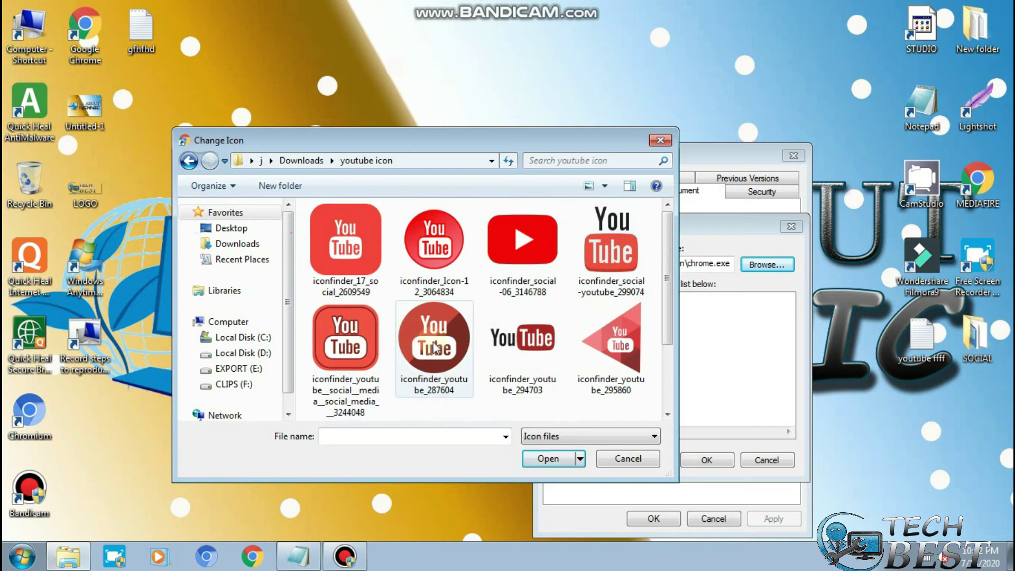
click(519, 241)
scroll(521, 264, down, 2)
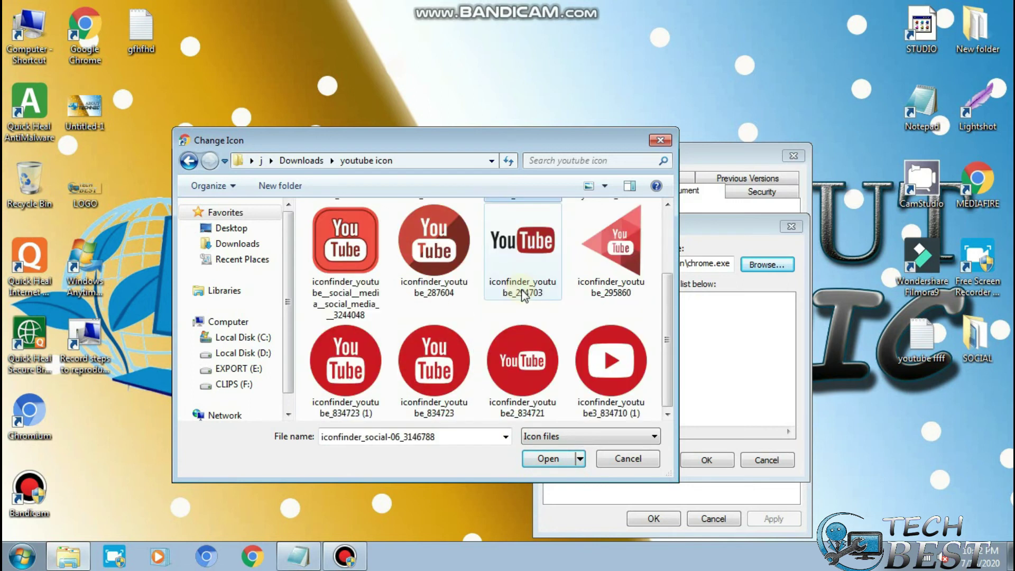
click(507, 372)
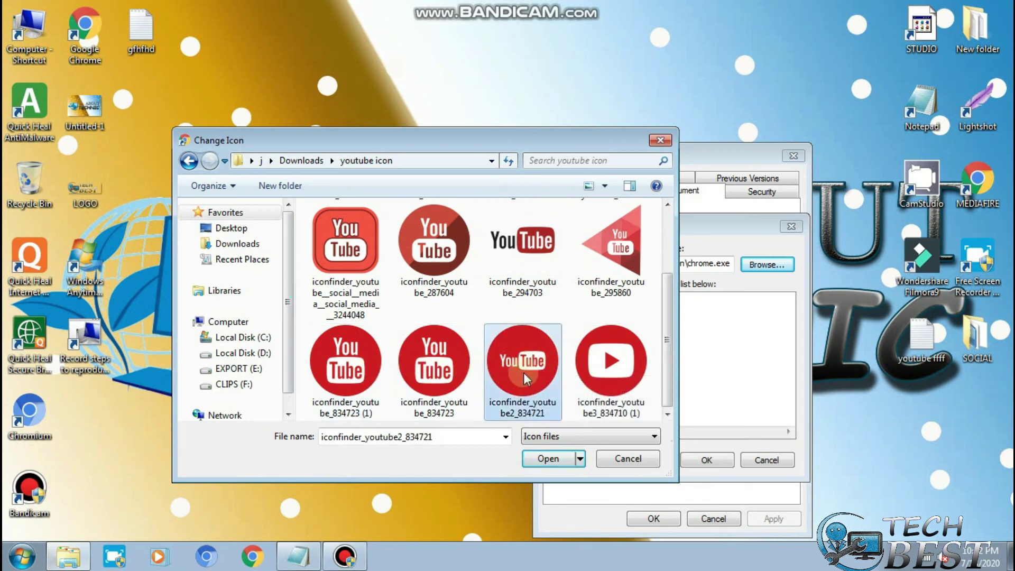
click(547, 456)
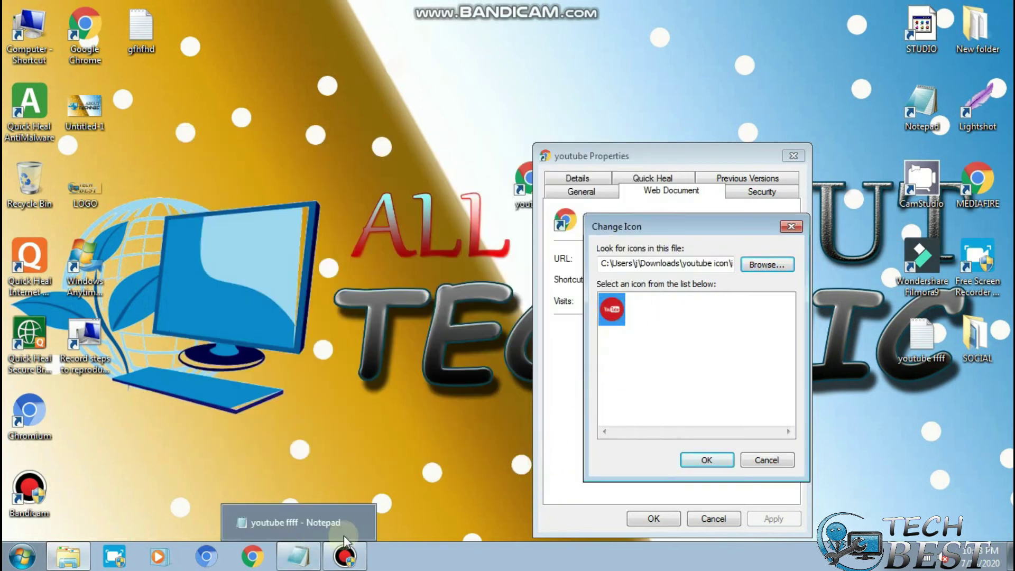
Highlight the notes' instruction about confirming and applying to save changes, and put the notes away
click(297, 554)
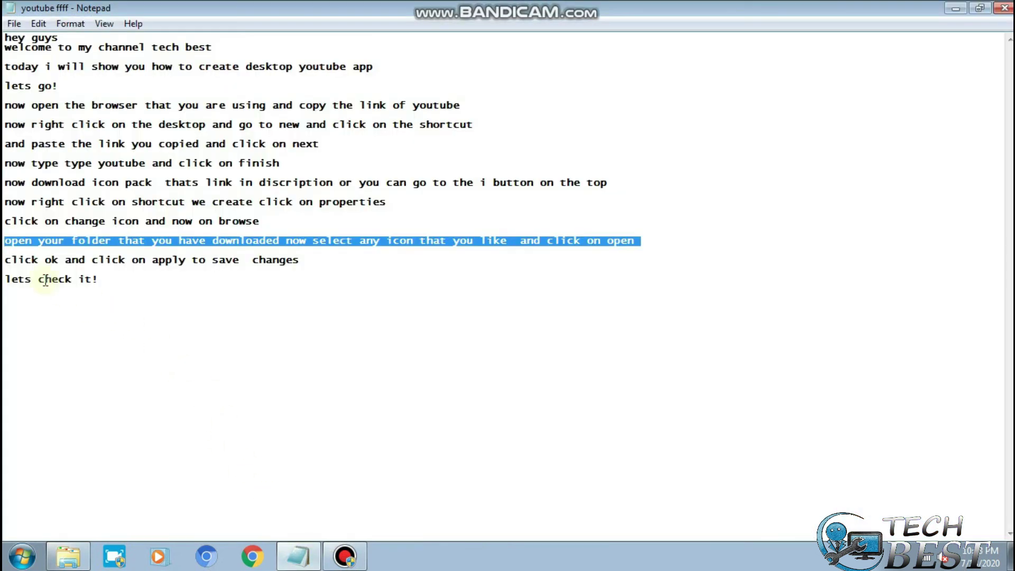
drag(6, 259, 305, 265)
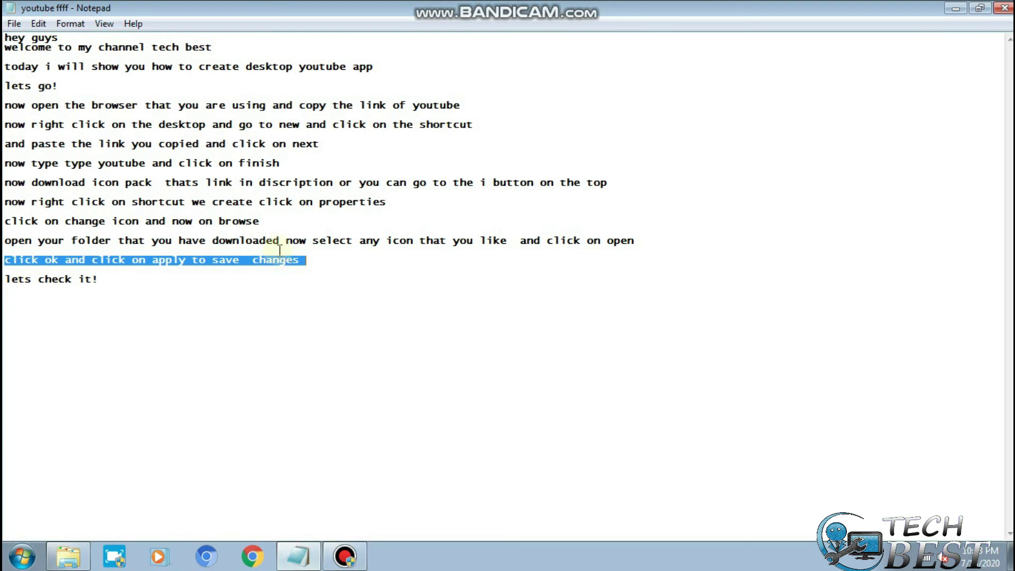
click(953, 9)
Confirm the selected YouTube icon, apply it to the youtube shortcut and close its properties
click(696, 461)
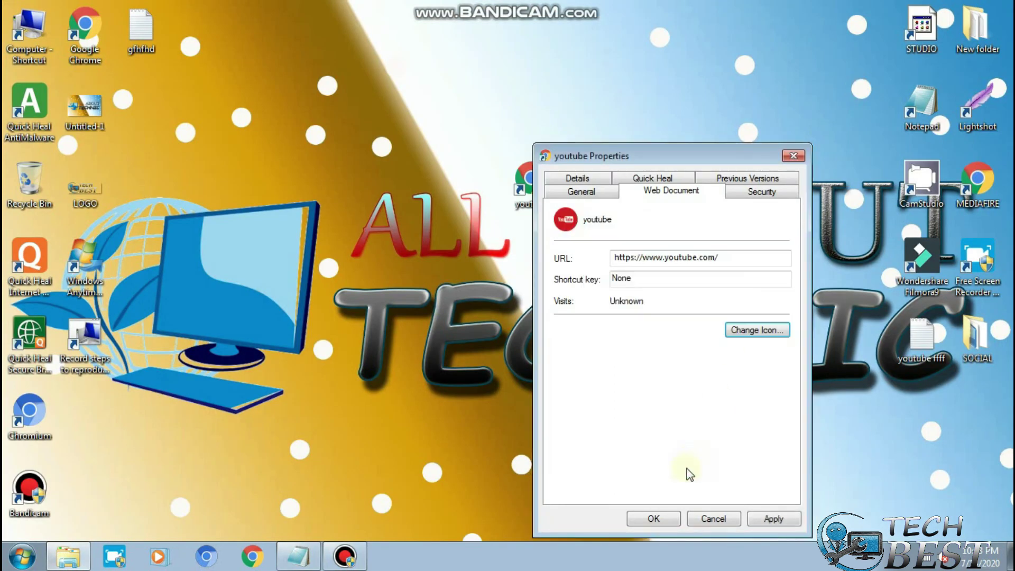
click(761, 518)
click(655, 519)
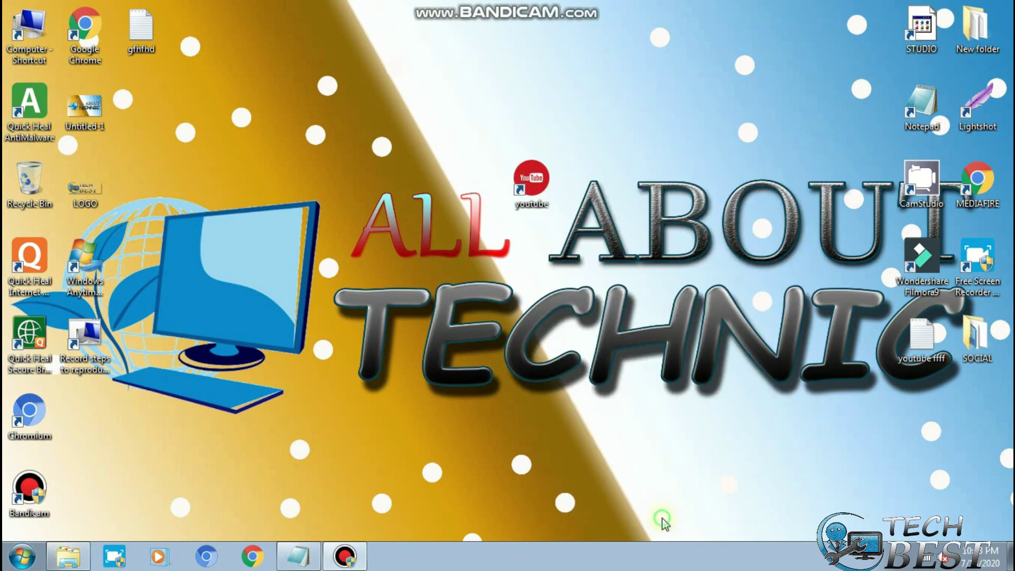